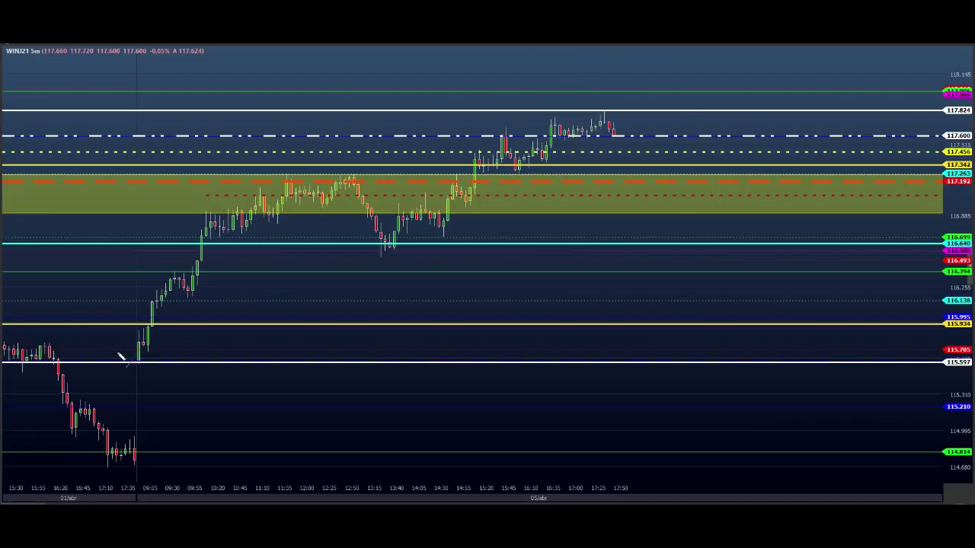
# - Annotate the WINJ21 chart with a trendline over the 01/abr decline, a short level at the 05/abr opening and a cross at the 10:20 high
pyautogui.moveTo(124, 347); pyautogui.dragTo(159, 348)
pyautogui.moveTo(36, 332); pyautogui.dragTo(184, 449)
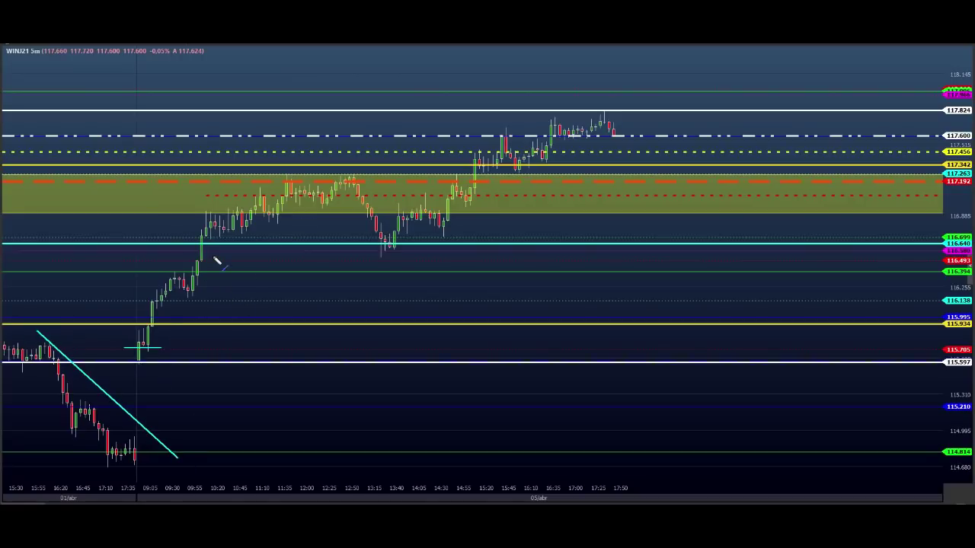
pyautogui.click(200, 215)
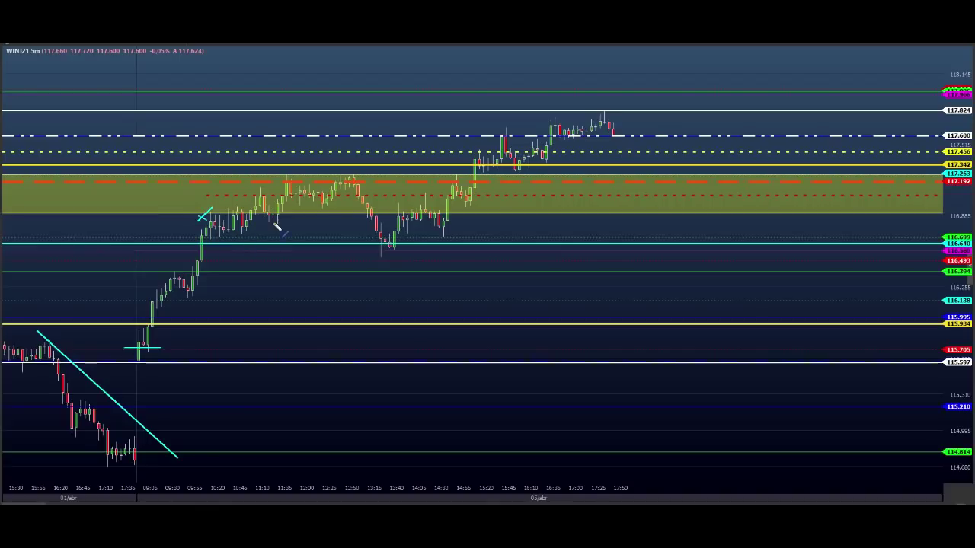
# - Mark the midday range along the red dotted line in cyan, extend it to about 15:45, and mark the low near 13:40
pyautogui.moveTo(237, 196); pyautogui.dragTo(381, 196)
pyautogui.moveTo(376, 253); pyautogui.dragTo(402, 254)
pyautogui.click(422, 315)
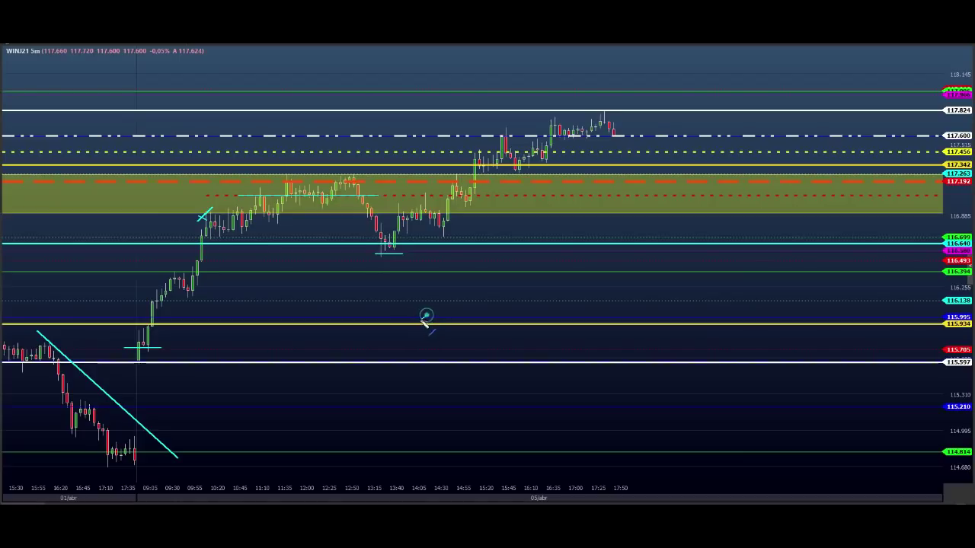
pyautogui.click(381, 255)
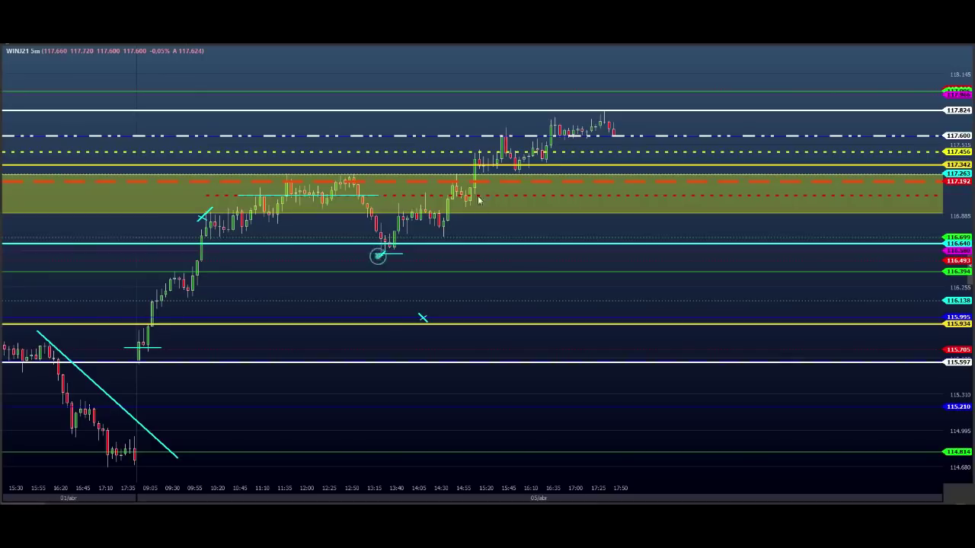
pyautogui.moveTo(373, 196); pyautogui.dragTo(509, 200)
pyautogui.moveTo(430, 195); pyautogui.dragTo(422, 205)
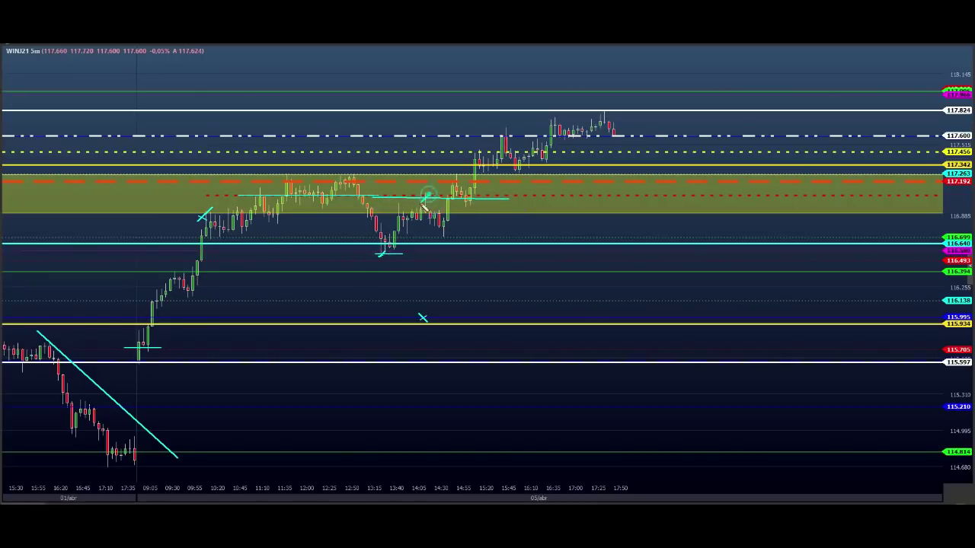
# - Trace the drop from the midday range to the 13:40 low and draw a short rising line across the 01/abr trendline
pyautogui.click(363, 195)
pyautogui.click(386, 252)
pyautogui.moveTo(99, 409); pyautogui.dragTo(137, 386)
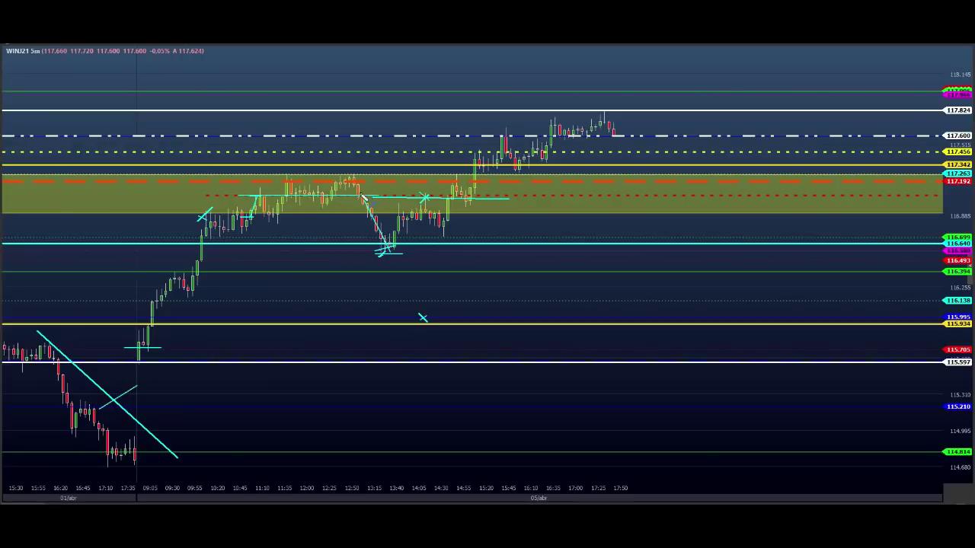
pyautogui.moveTo(364, 198); pyautogui.dragTo(387, 253)
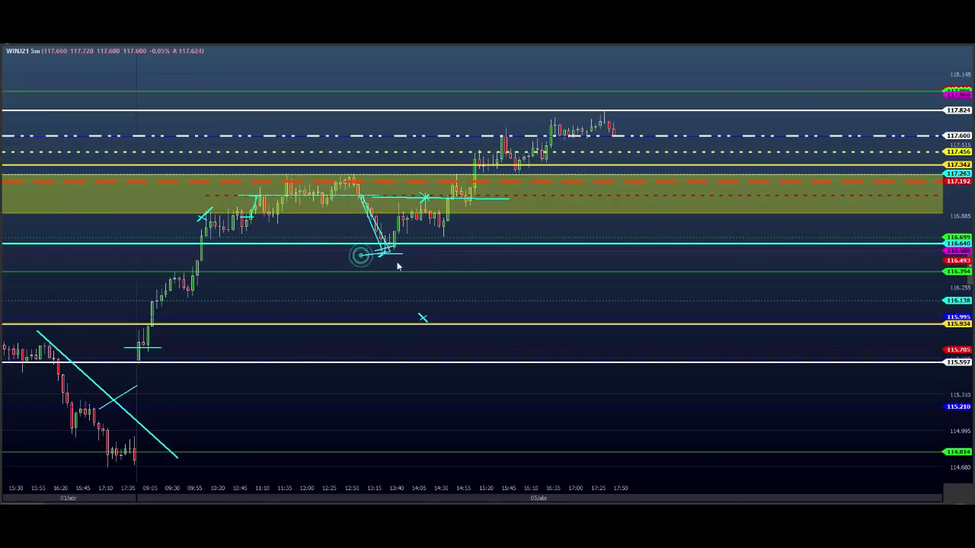
# - Mark the afternoon breakout levels near 117.456 and draw a rising line from the 13:40 low to the 16:35 high
pyautogui.moveTo(409, 330); pyautogui.dragTo(417, 328)
pyautogui.moveTo(409, 199); pyautogui.dragTo(428, 196)
pyautogui.moveTo(476, 147)
pyautogui.mouseDown()
pyautogui.moveTo(448, 160)
pyautogui.moveTo(477, 158)
pyautogui.moveTo(483, 170)
pyautogui.mouseUp()
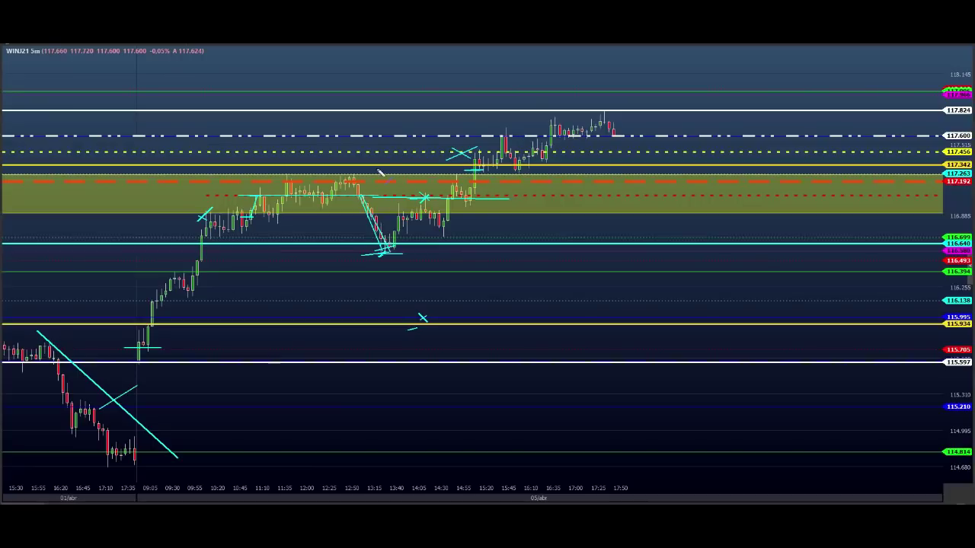
pyautogui.moveTo(387, 245)
pyautogui.mouseDown()
pyautogui.moveTo(572, 116)
pyautogui.moveTo(571, 127)
pyautogui.mouseUp()
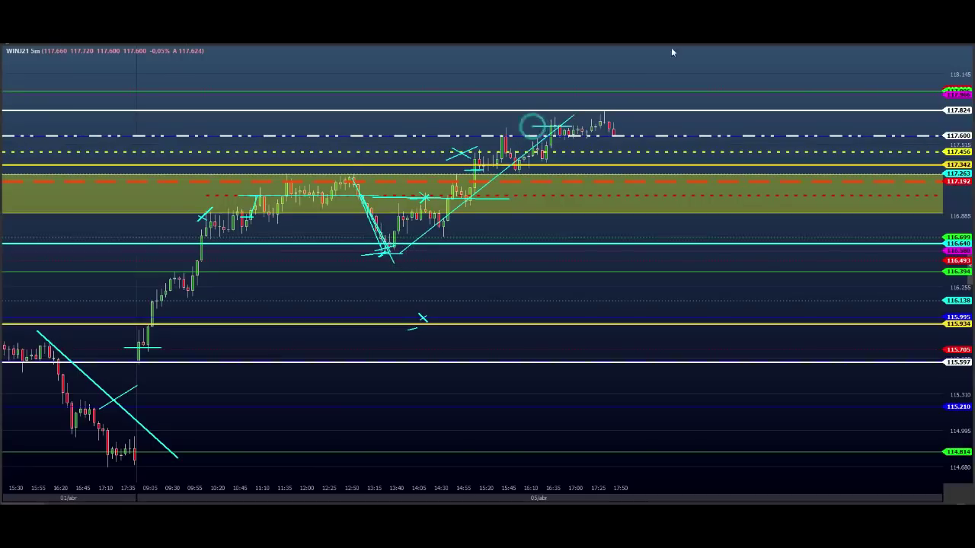
# - Clear all annotations from the WINJ21 chart and compress the price scale so the 118.805 level is in view
pyautogui.press('Delete')
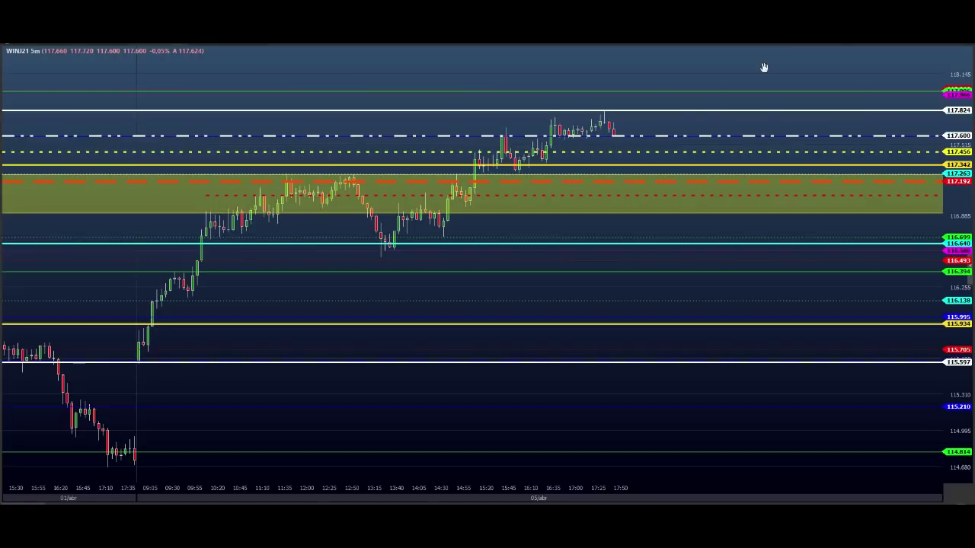
pyautogui.moveTo(764, 68); pyautogui.dragTo(753, 87)
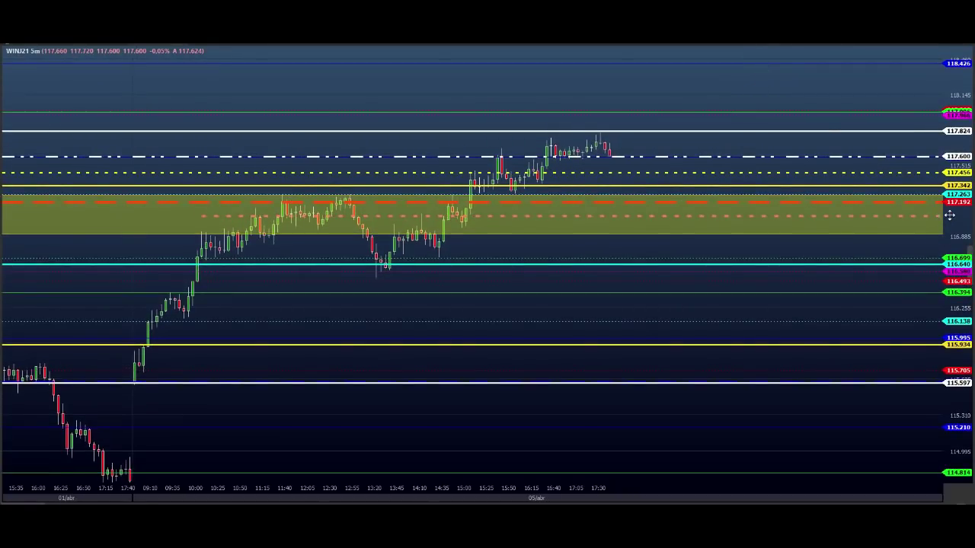
pyautogui.moveTo(951, 214); pyautogui.dragTo(955, 241)
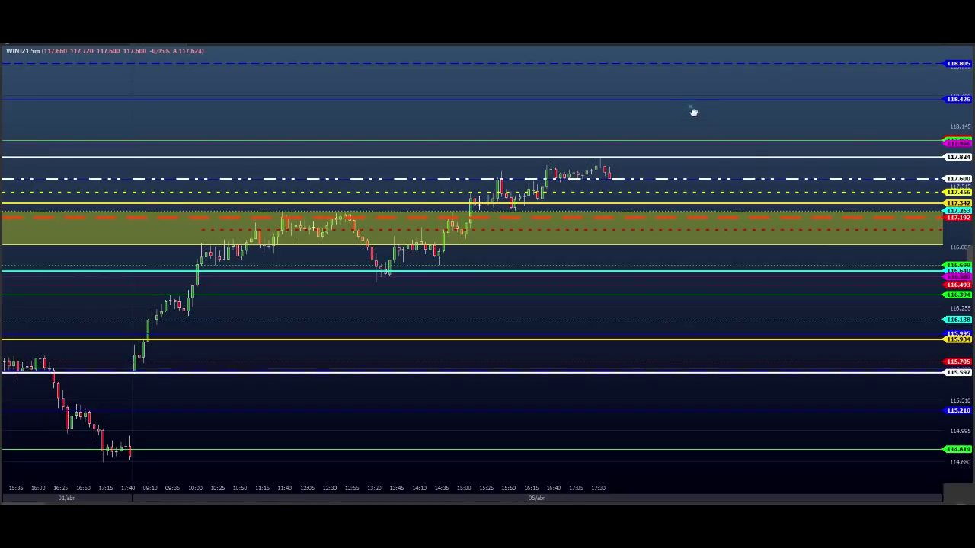
pyautogui.moveTo(693, 112); pyautogui.dragTo(692, 119)
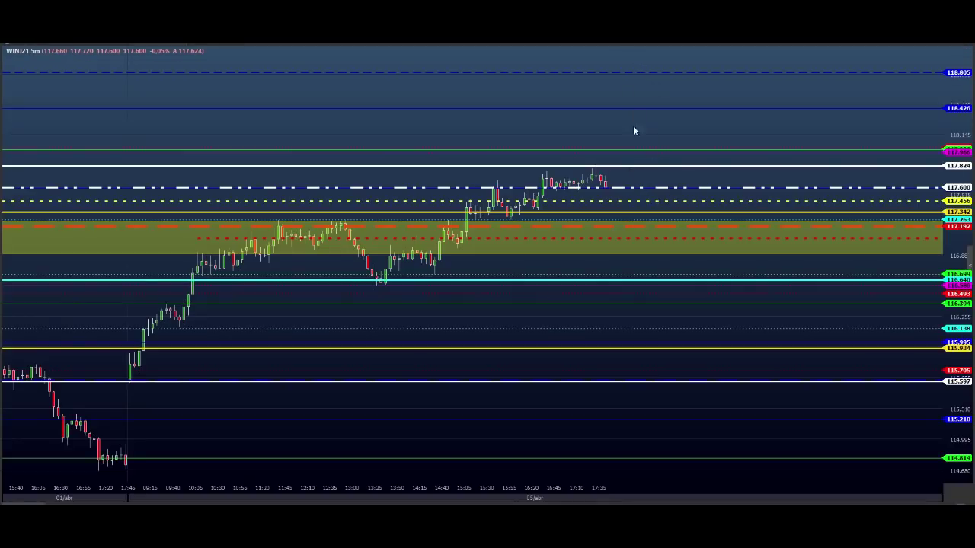
# - Delete the yellow dotted 117.456 line and the dark red dotted line inside the olive zone
pyautogui.rightClick(623, 200)
pyautogui.click(631, 252)
pyautogui.rightClick(542, 241)
pyautogui.click(545, 296)
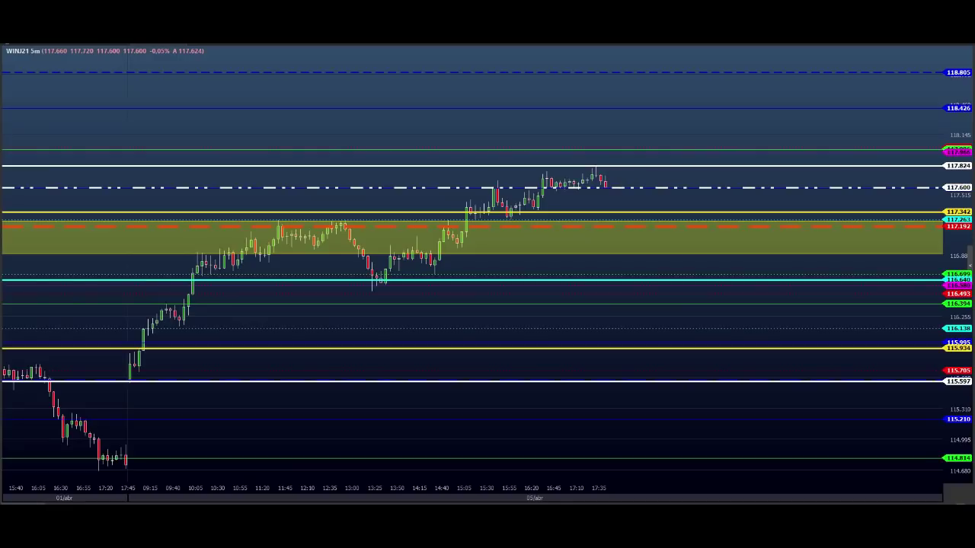
# - Sketch a projected zigzag from the last candle to 117.263, up to 117.824, down into the olive zone and back to about 117.600
pyautogui.click(606, 183)
pyautogui.click(623, 220)
pyautogui.click(639, 189)
pyautogui.click(649, 208)
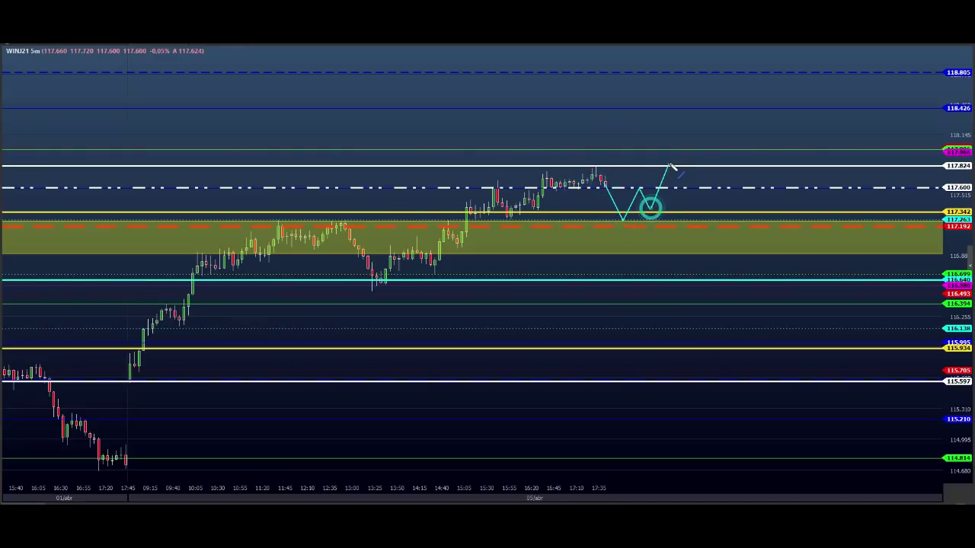
pyautogui.click(668, 163)
pyautogui.click(678, 187)
pyautogui.click(690, 169)
pyautogui.click(717, 234)
pyautogui.click(748, 181)
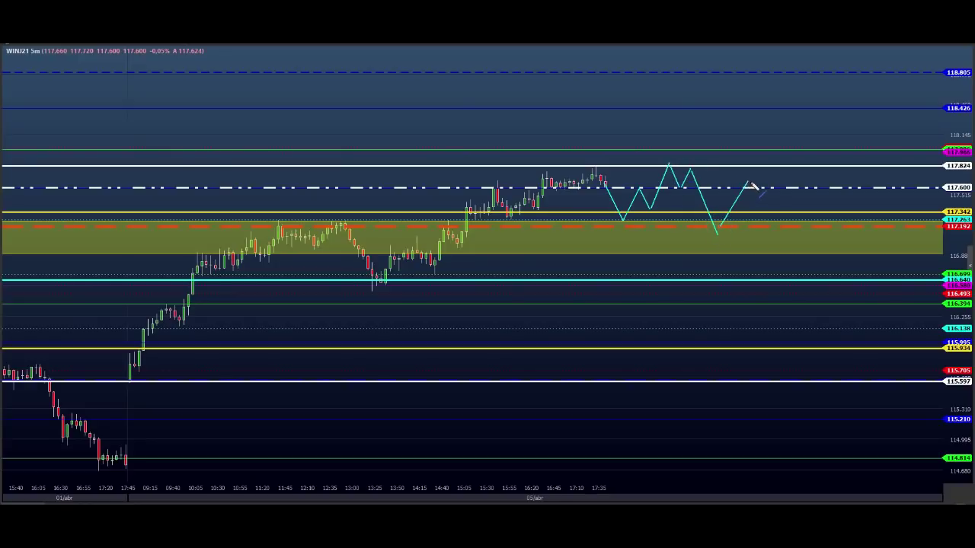
# - Continue the projection with lower swings down to the 116.640 support, marking the breakdown level in the olive zone
pyautogui.click(761, 198)
pyautogui.click(774, 181)
pyautogui.click(795, 230)
pyautogui.click(813, 199)
pyautogui.moveTo(777, 230)
pyautogui.mouseDown()
pyautogui.moveTo(819, 230)
pyautogui.moveTo(840, 278)
pyautogui.mouseUp()
pyautogui.click(839, 277)
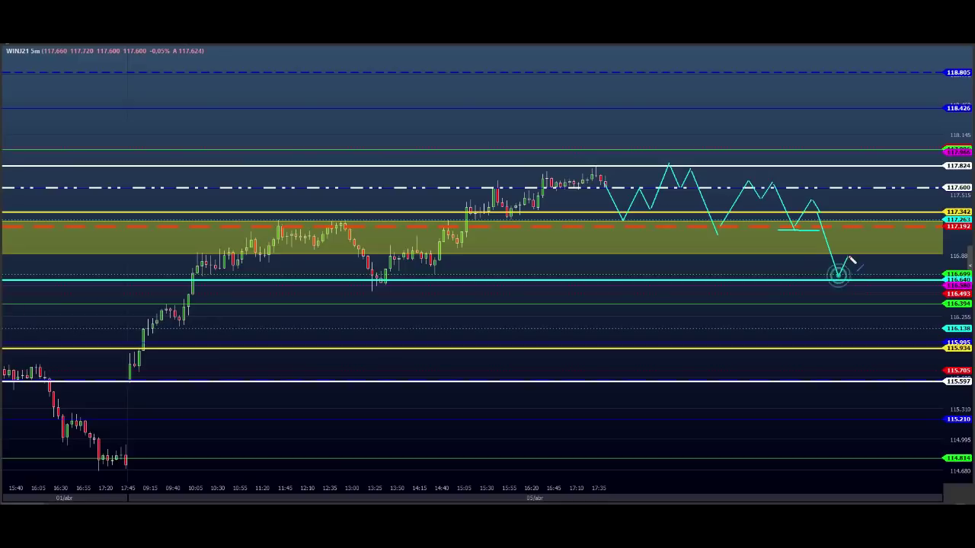
# - Extend the projection through a bottom around 116.640 and a rebound to 117.263, marking a level at each edge of the olive zone
pyautogui.click(848, 256)
pyautogui.click(859, 284)
pyautogui.click(868, 259)
pyautogui.click(880, 277)
pyautogui.click(911, 223)
pyautogui.click(922, 238)
pyautogui.click(931, 222)
pyautogui.moveTo(939, 251); pyautogui.dragTo(942, 256)
pyautogui.moveTo(913, 256); pyautogui.dragTo(943, 256)
pyautogui.moveTo(904, 207); pyautogui.dragTo(929, 212)
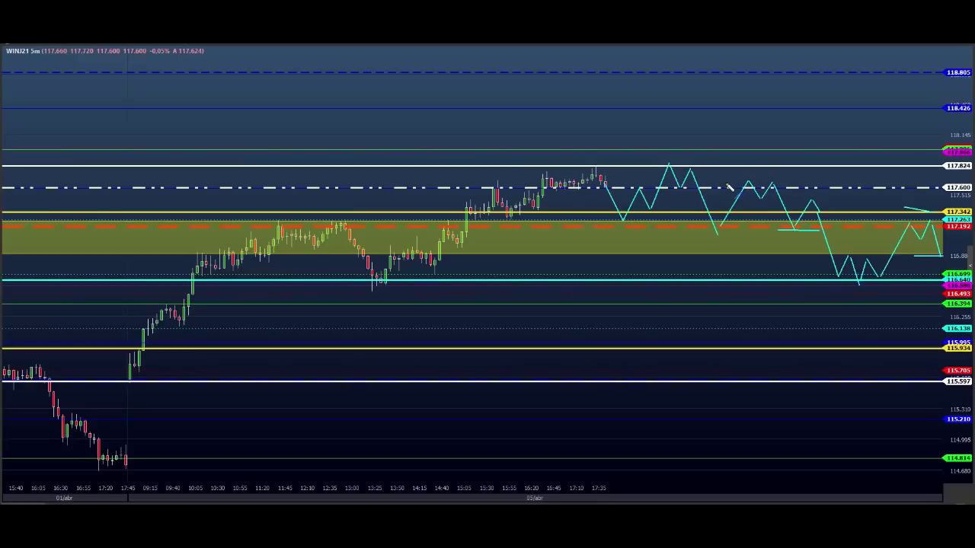
# - Sketch two bullish scenarios reaching 118.805, one breaking above 117.600 and one starting above the green line over 117.824
pyautogui.moveTo(705, 181)
pyautogui.mouseDown()
pyautogui.moveTo(812, 180)
pyautogui.moveTo(792, 156)
pyautogui.moveTo(798, 145)
pyautogui.moveTo(843, 161)
pyautogui.moveTo(874, 90)
pyautogui.moveTo(901, 70)
pyautogui.moveTo(910, 87)
pyautogui.mouseUp()
pyautogui.moveTo(855, 59)
pyautogui.mouseDown()
pyautogui.moveTo(858, 75)
pyautogui.moveTo(929, 75)
pyautogui.moveTo(929, 64)
pyautogui.moveTo(850, 60)
pyautogui.moveTo(859, 70)
pyautogui.mouseUp()
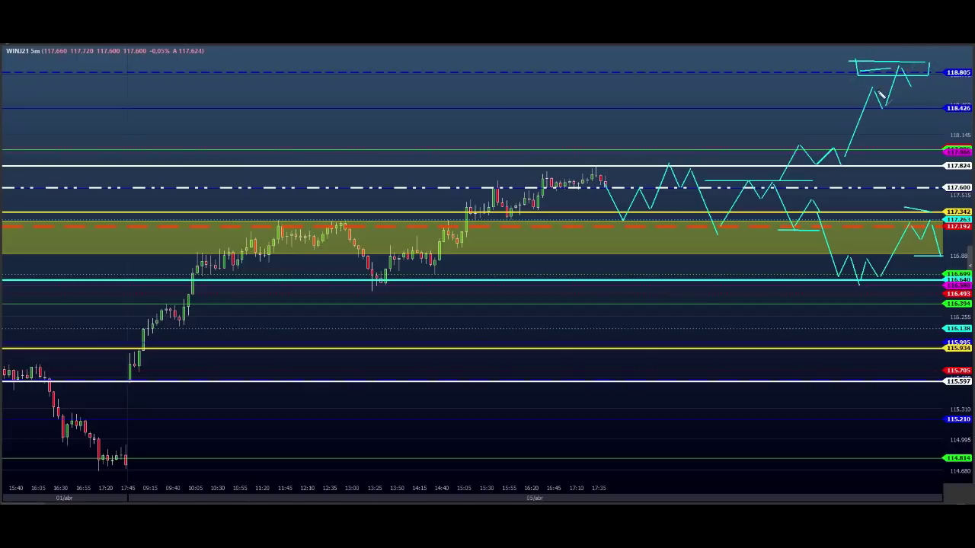
pyautogui.moveTo(579, 146)
pyautogui.mouseDown()
pyautogui.moveTo(643, 149)
pyautogui.moveTo(639, 105)
pyautogui.mouseUp()
pyautogui.moveTo(639, 105); pyautogui.dragTo(654, 121)
pyautogui.moveTo(653, 120); pyautogui.dragTo(667, 66)
pyautogui.moveTo(667, 66)
pyautogui.mouseDown()
pyautogui.moveTo(671, 79)
pyautogui.moveTo(655, 74)
pyautogui.mouseUp()
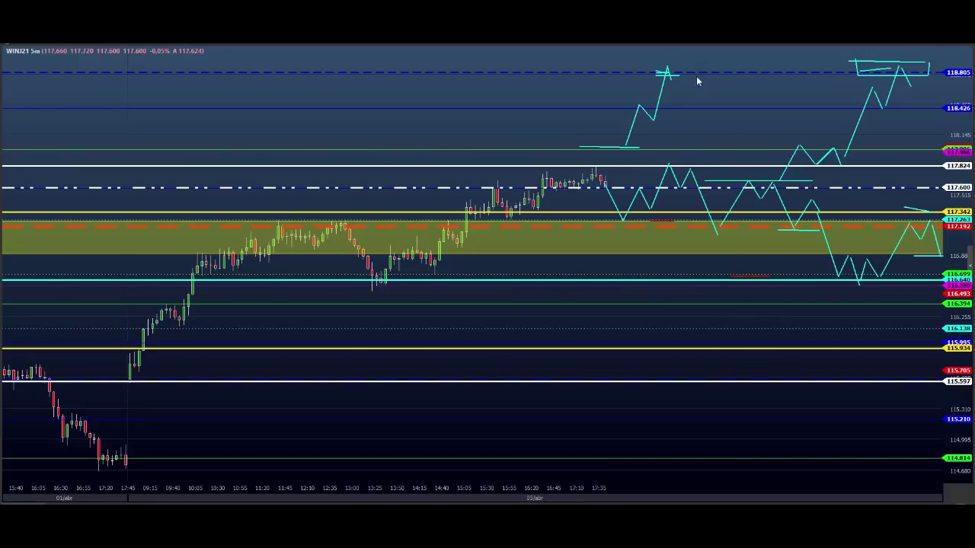
# - Highlight the 116.640 support with a thick red band and sketch a stepped decline below it to 114.814 with retest marks
pyautogui.moveTo(372, 275); pyautogui.dragTo(954, 282)
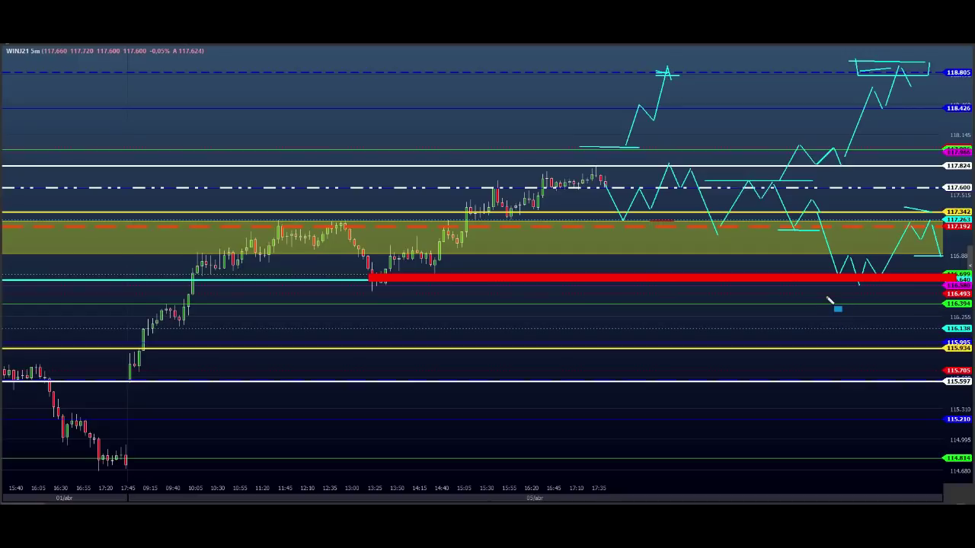
pyautogui.moveTo(826, 296)
pyautogui.mouseDown()
pyautogui.moveTo(879, 299)
pyautogui.moveTo(871, 366)
pyautogui.moveTo(868, 346)
pyautogui.moveTo(891, 444)
pyautogui.moveTo(907, 439)
pyautogui.moveTo(914, 474)
pyautogui.moveTo(931, 470)
pyautogui.mouseUp()
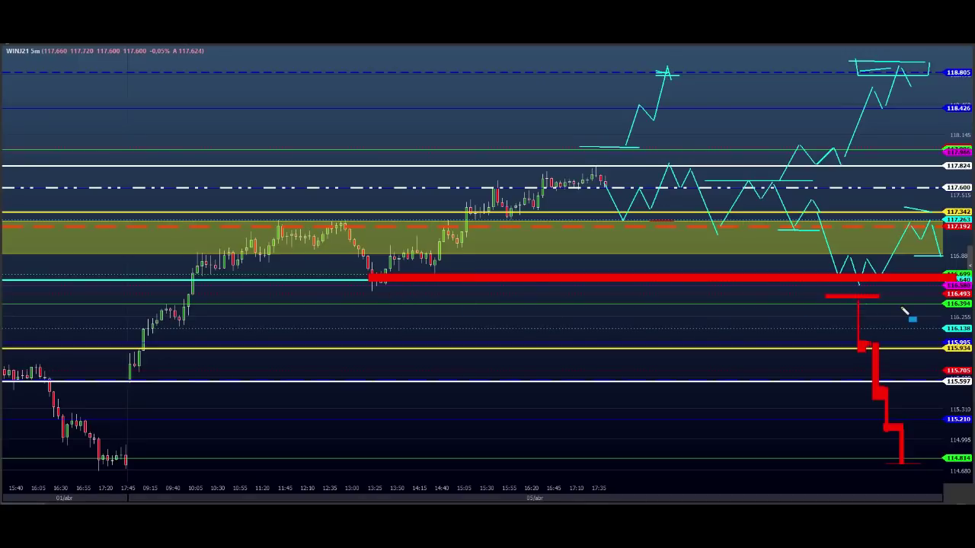
pyautogui.click(720, 270)
pyautogui.click(829, 283)
pyautogui.click(833, 303)
pyautogui.click(892, 303)
pyautogui.click(891, 285)
# - Highlight the 117.342 level with a red band and draw a diagonal from the 01/abr low up toward 117.824
pyautogui.moveTo(293, 214); pyautogui.dragTo(944, 228)
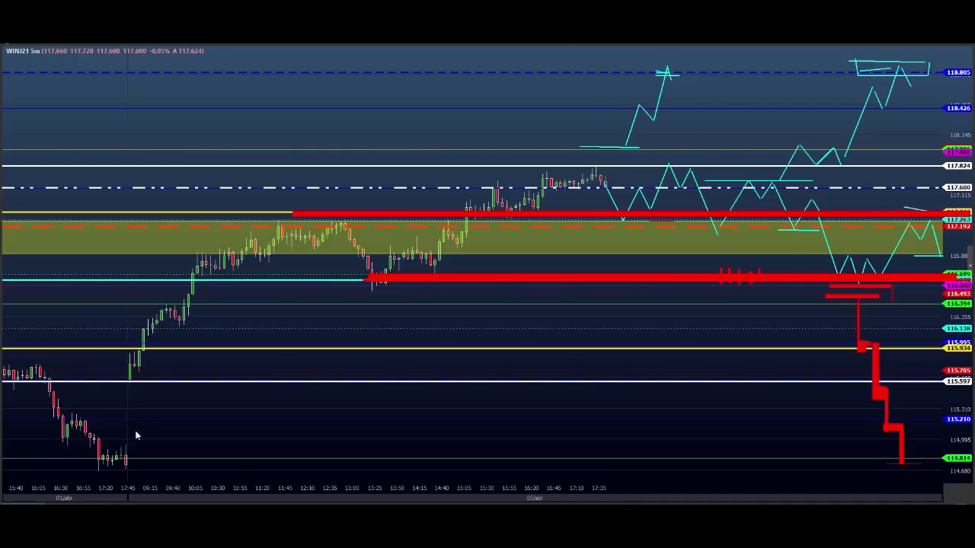
pyautogui.moveTo(115, 474)
pyautogui.mouseDown()
pyautogui.moveTo(561, 279)
pyautogui.moveTo(824, 204)
pyautogui.moveTo(877, 173)
pyautogui.mouseUp()
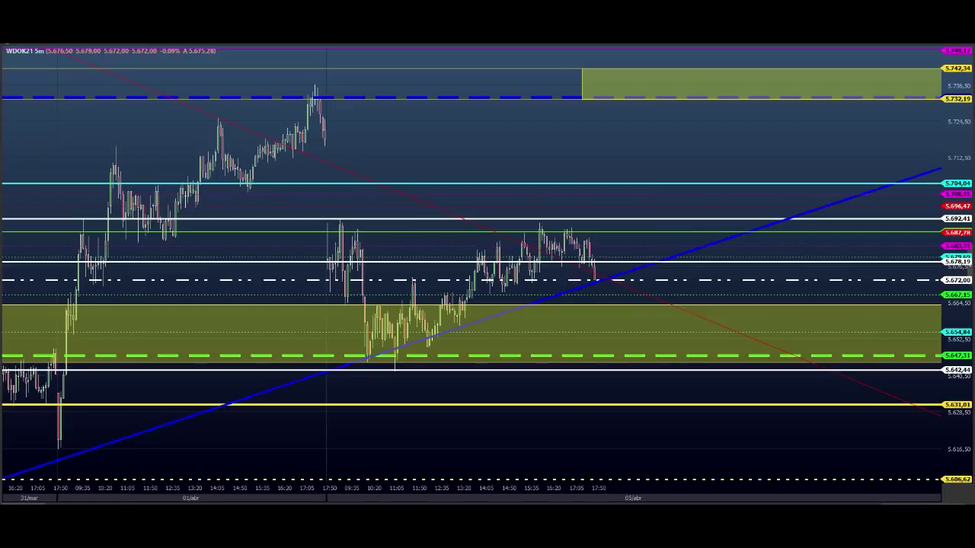
# - On the WDOK21 chart, sketch a cyan rise from the 05/abr morning levels to 5.704,04, with short level marks along it
pyautogui.hotkey('alt', 't')
pyautogui.moveTo(354, 244); pyautogui.dragTo(379, 244)
pyautogui.click(377, 243)
pyautogui.click(402, 182)
pyautogui.click(409, 193)
pyautogui.click(419, 180)
pyautogui.moveTo(390, 205); pyautogui.dragTo(418, 205)
pyautogui.moveTo(389, 192); pyautogui.dragTo(424, 193)
pyautogui.click(347, 264)
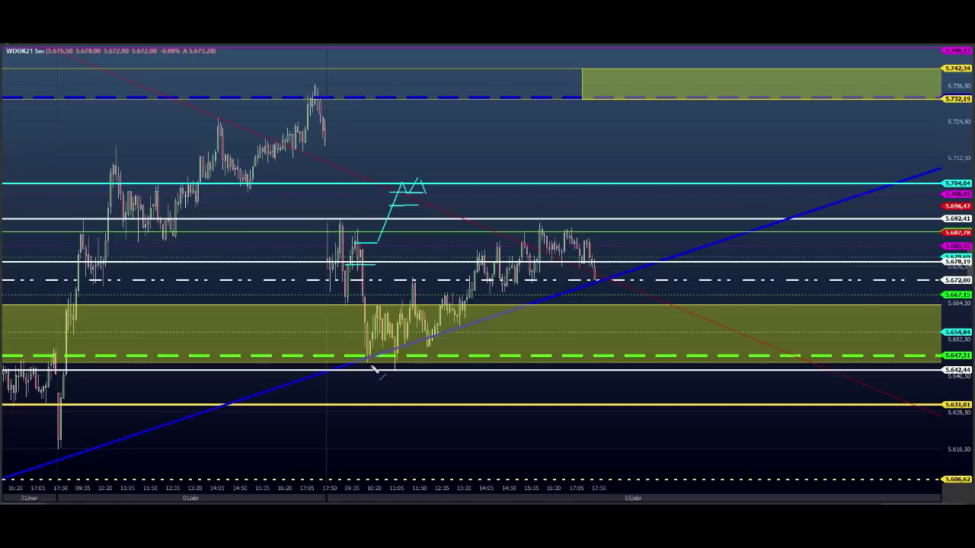
# - Mark the 05/abr morning lows near 5.647,31 and the small swing levels inside the olive zone in cyan
pyautogui.moveTo(360, 354)
pyautogui.mouseDown()
pyautogui.moveTo(375, 366)
pyautogui.moveTo(387, 308)
pyautogui.moveTo(396, 365)
pyautogui.moveTo(422, 361)
pyautogui.mouseUp()
pyautogui.click(348, 350)
pyautogui.click(379, 331)
# - Mark the afternoon advance with magenta levels near 5.654,84, 5.667,15 and the 14:05 high, plus one above 5.642,44
pyautogui.moveTo(403, 328); pyautogui.dragTo(445, 330)
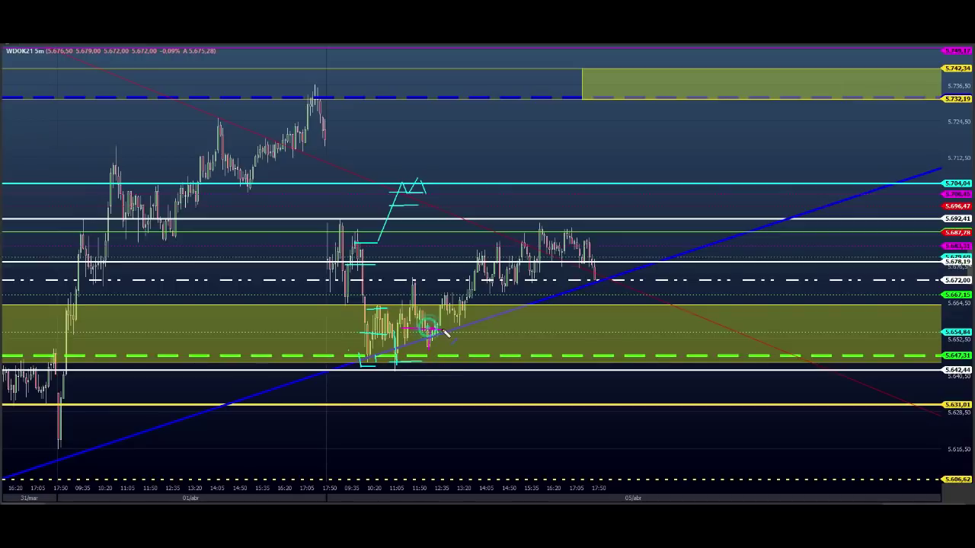
pyautogui.moveTo(434, 300)
pyautogui.mouseDown()
pyautogui.moveTo(494, 301)
pyautogui.moveTo(437, 298)
pyautogui.mouseUp()
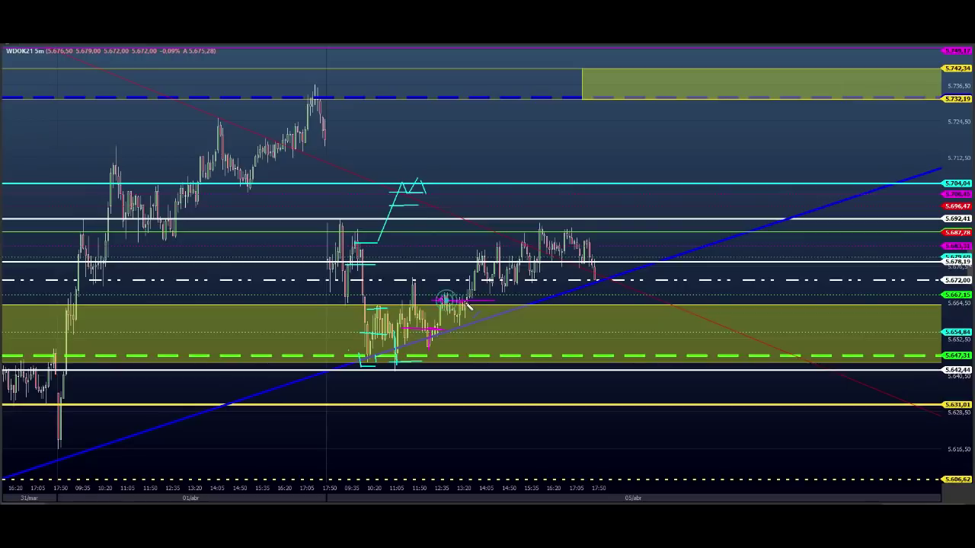
pyautogui.moveTo(441, 365); pyautogui.dragTo(474, 365)
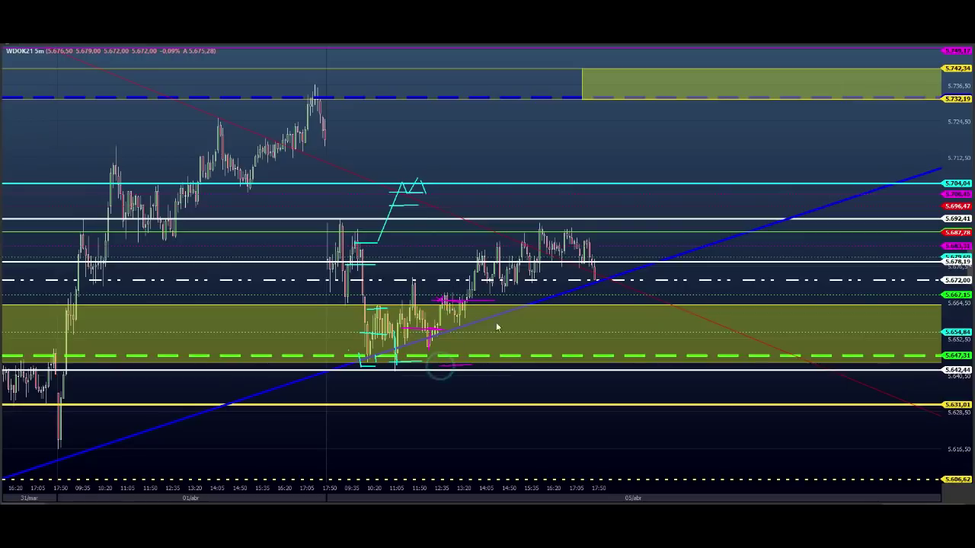
pyautogui.click(490, 245)
pyautogui.moveTo(504, 248)
pyautogui.mouseDown()
pyautogui.moveTo(481, 255)
pyautogui.moveTo(495, 270)
pyautogui.moveTo(487, 246)
pyautogui.moveTo(647, 246)
pyautogui.mouseUp()
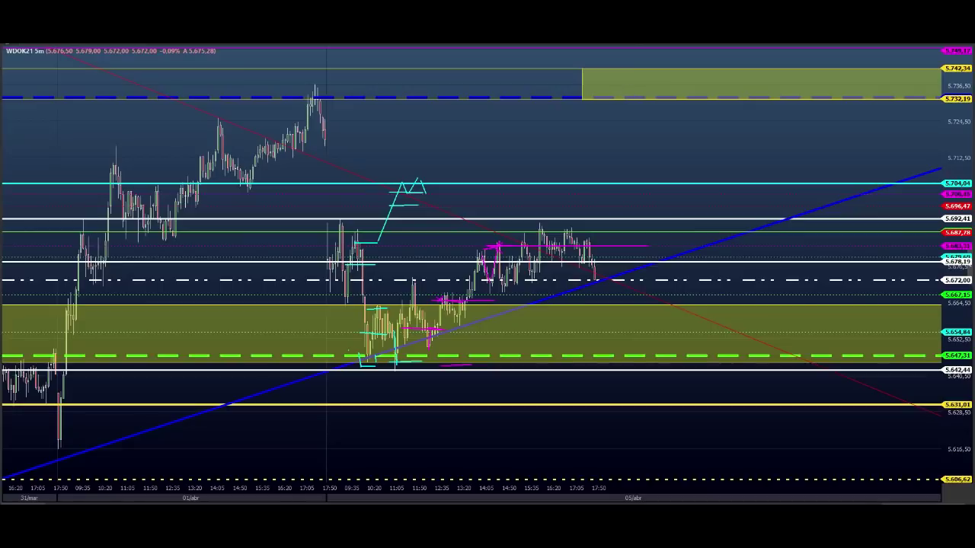
# - Clear the annotations and draw magenta bands over 5.732,19 and below 5.631,01, plus a short thick line just under 5.678,19
pyautogui.press('Escape')
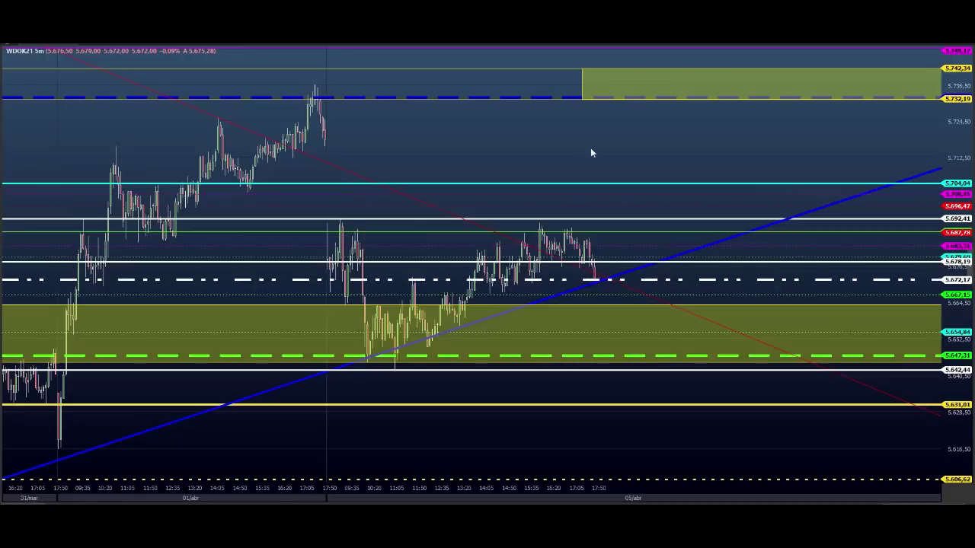
pyautogui.moveTo(248, 86); pyautogui.dragTo(973, 108)
pyautogui.moveTo(36, 440); pyautogui.dragTo(156, 463)
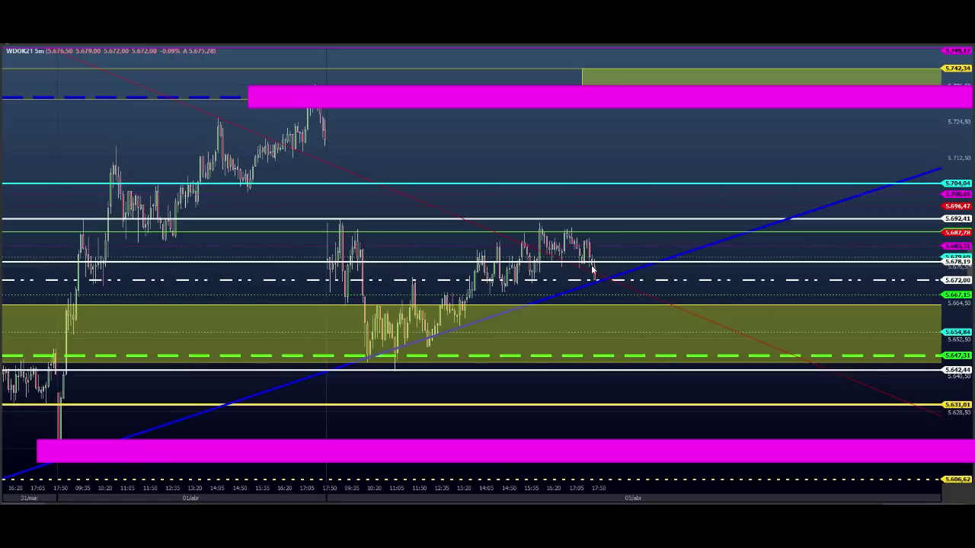
pyautogui.moveTo(545, 266); pyautogui.dragTo(640, 269)
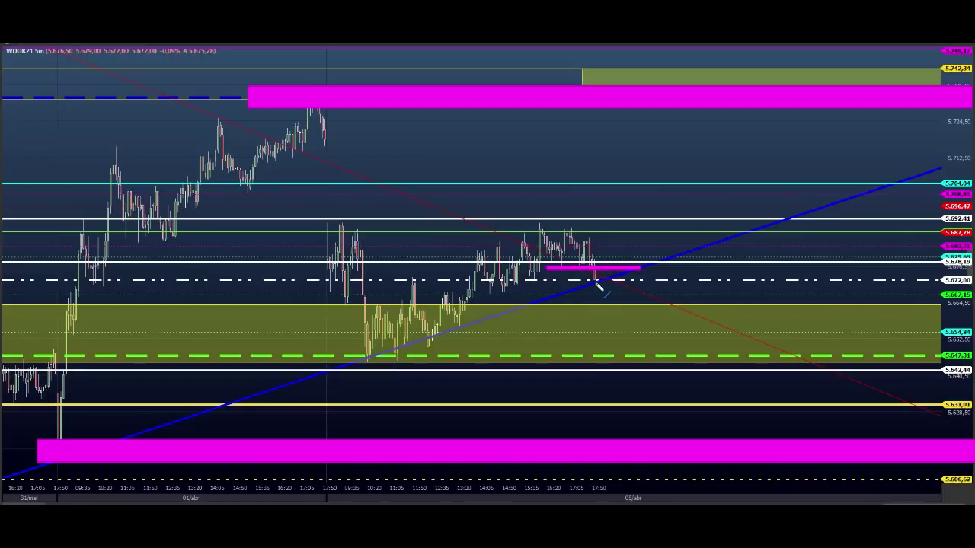
# - Sketch a projected zigzag decline in magenta from the last candle through the olive zone to just below 5.642,44
pyautogui.moveTo(594, 276)
pyautogui.mouseDown()
pyautogui.moveTo(601, 298)
pyautogui.moveTo(612, 282)
pyautogui.mouseUp()
pyautogui.click(619, 292)
pyautogui.click(625, 280)
pyautogui.click(643, 339)
pyautogui.click(660, 301)
pyautogui.click(674, 327)
pyautogui.click(687, 378)
# - Continue the projection with a rebound to the upper edge of the olive zone and a drop back to about 5.642,44
pyautogui.click(703, 342)
pyautogui.click(713, 369)
pyautogui.click(740, 305)
pyautogui.click(751, 325)
pyautogui.click(761, 305)
pyautogui.click(775, 368)
# - Extend the projection upward in swings past 5.667,15 and 5.687,78 to the blue trendline above 5.704,04
pyautogui.click(809, 295)
pyautogui.click(819, 323)
pyautogui.click(868, 229)
pyautogui.click(878, 255)
pyautogui.click(908, 179)
pyautogui.click(919, 196)
pyautogui.click(929, 173)
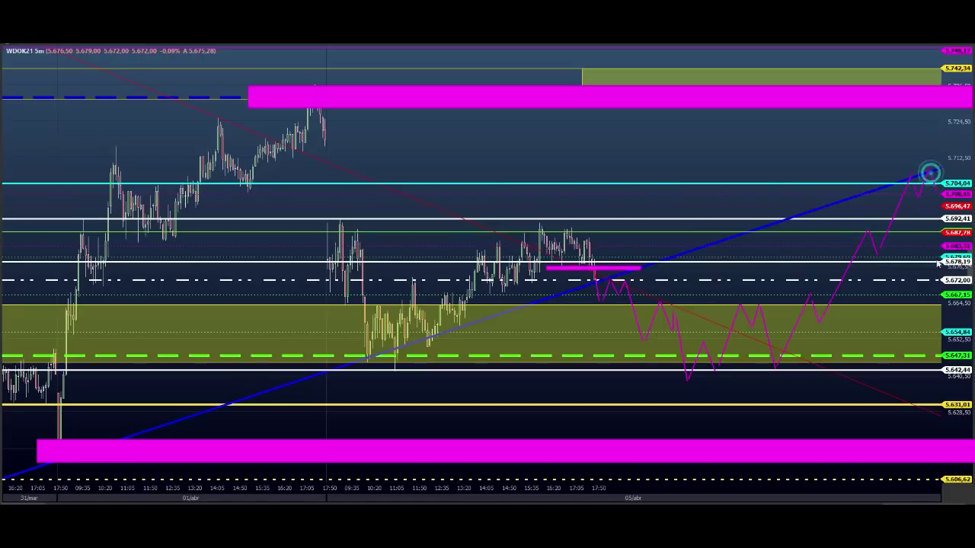
# - Outline a magenta box around the 5.631,01 level beneath the projected bottoms
pyautogui.click(643, 395)
pyautogui.click(642, 425)
pyautogui.click(778, 424)
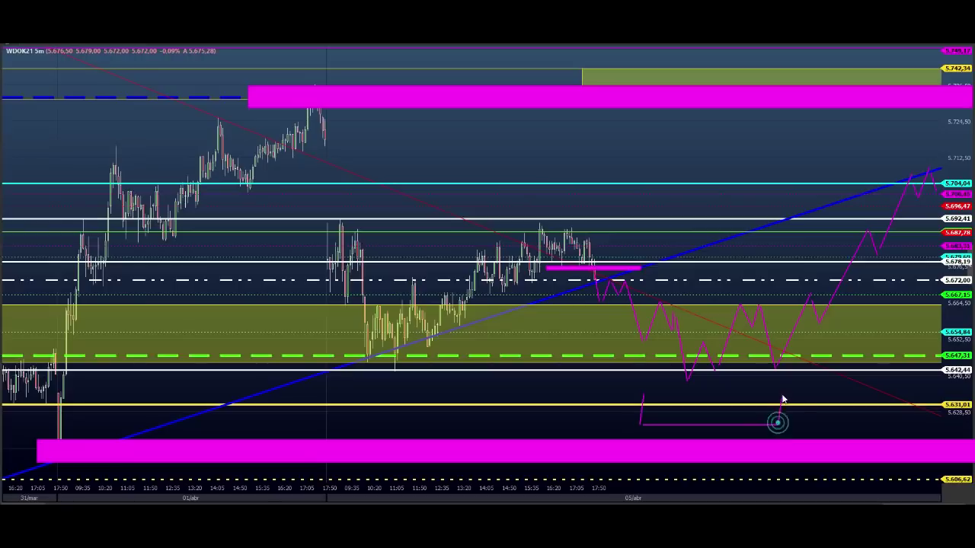
pyautogui.click(781, 394)
pyautogui.click(640, 392)
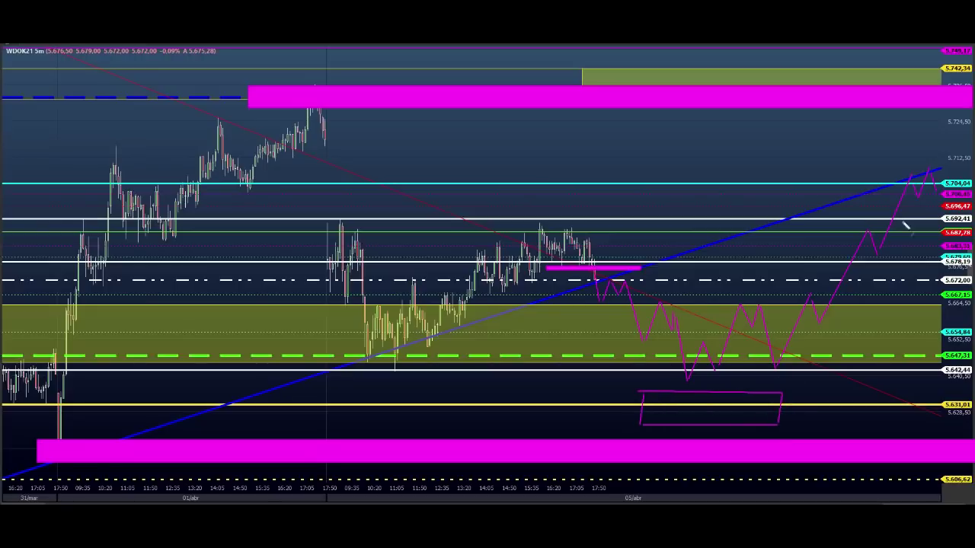
# - Draw a magenta line through the box at 5.631,01 and highlight the 5.647,31 level between the projected bottoms
pyautogui.click(679, 373)
pyautogui.moveTo(635, 406); pyautogui.dragTo(794, 407)
pyautogui.moveTo(690, 353)
pyautogui.mouseDown()
pyautogui.moveTo(738, 352)
pyautogui.moveTo(730, 355)
pyautogui.mouseUp()
pyautogui.click(702, 354)
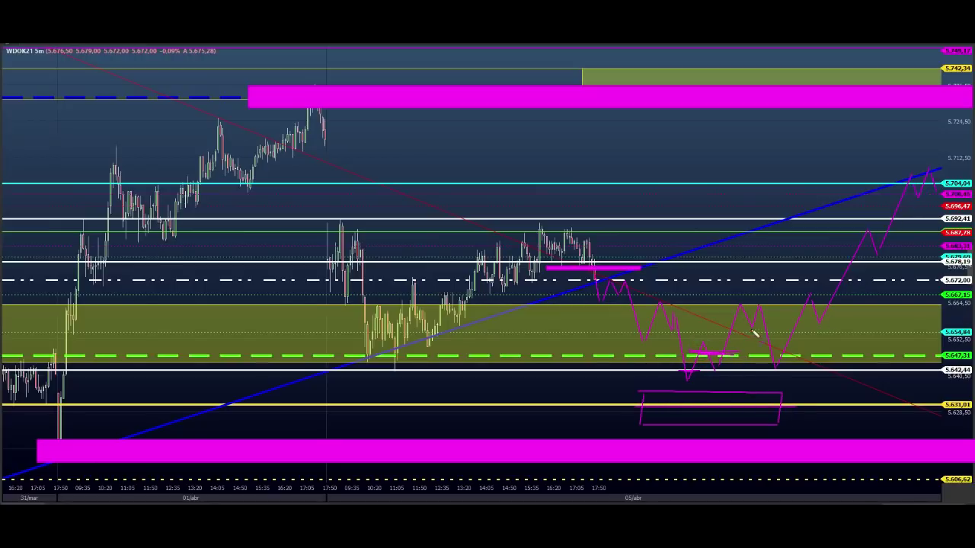
# - Outline a small box around 5.704,04 and sketch an alternative zigzag decline from the olive zone through the 5.631,01 box to below 5.606,62
pyautogui.moveTo(805, 206)
pyautogui.mouseDown()
pyautogui.moveTo(801, 170)
pyautogui.moveTo(809, 206)
pyautogui.mouseUp()
pyautogui.moveTo(716, 363)
pyautogui.mouseDown()
pyautogui.moveTo(731, 436)
pyautogui.moveTo(752, 396)
pyautogui.moveTo(766, 472)
pyautogui.moveTo(783, 450)
pyautogui.moveTo(831, 497)
pyautogui.moveTo(831, 467)
pyautogui.moveTo(882, 499)
pyautogui.mouseUp()
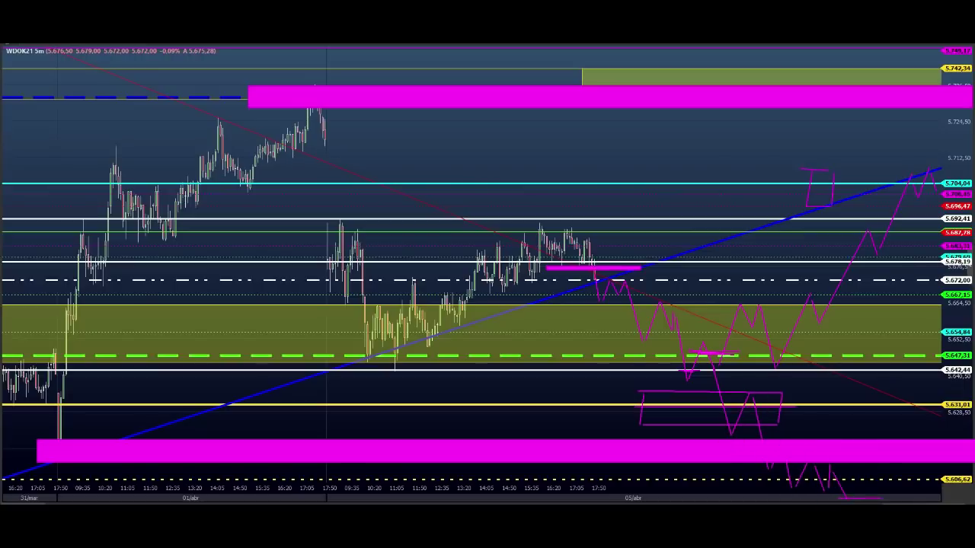
pyautogui.moveTo(825, 486)
pyautogui.mouseDown()
pyautogui.moveTo(857, 482)
pyautogui.moveTo(824, 482)
pyautogui.mouseUp()
# - Clear the annotations and mark a downside target line between 5.592,50 and 5.580,50, with a vertical line down from 5.631,01
pyautogui.press('Escape')
pyautogui.moveTo(944, 141); pyautogui.dragTo(950, 206)
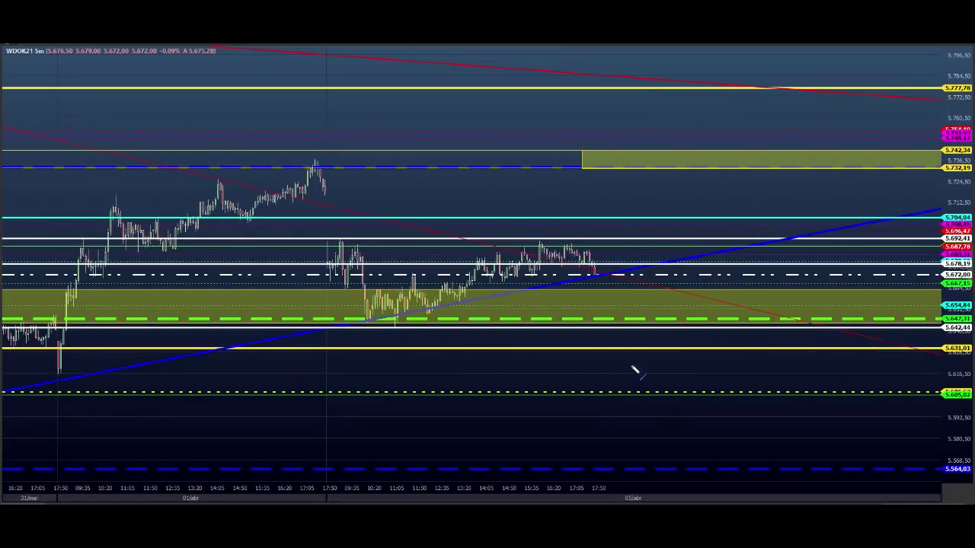
pyautogui.moveTo(629, 353)
pyautogui.mouseDown()
pyautogui.moveTo(631, 418)
pyautogui.moveTo(764, 444)
pyautogui.moveTo(836, 436)
pyautogui.mouseUp()
pyautogui.moveTo(694, 424)
pyautogui.mouseDown()
pyautogui.moveTo(683, 436)
pyautogui.moveTo(703, 437)
pyautogui.mouseUp()
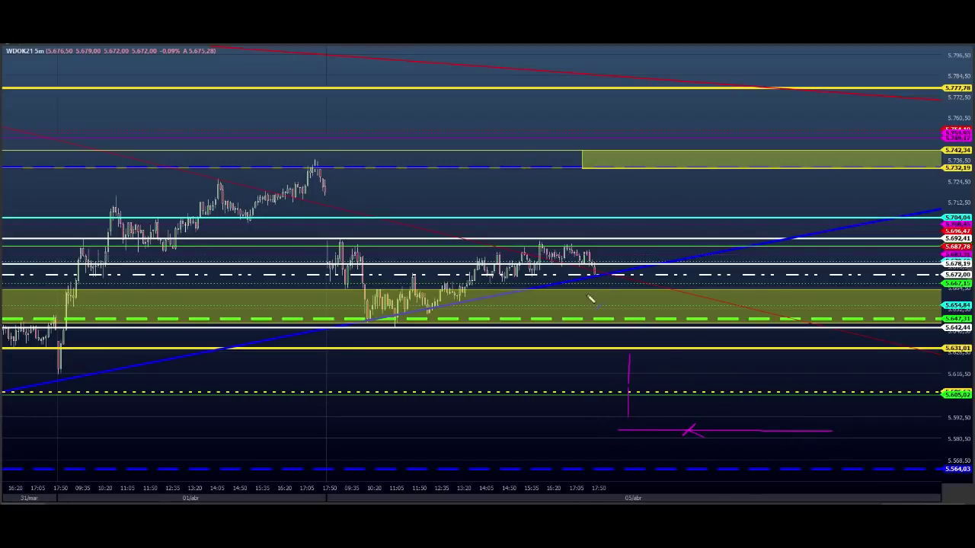
# - Trace the 05/abr drop and the rising channel after it, and project a zigzag decline from the channel to the target line
pyautogui.moveTo(333, 180)
pyautogui.mouseDown()
pyautogui.moveTo(378, 323)
pyautogui.moveTo(594, 246)
pyautogui.moveTo(642, 383)
pyautogui.moveTo(675, 344)
pyautogui.moveTo(701, 397)
pyautogui.moveTo(712, 379)
pyautogui.mouseUp()
pyautogui.moveTo(712, 379); pyautogui.dragTo(733, 428)
pyautogui.moveTo(737, 411); pyautogui.dragTo(770, 385)
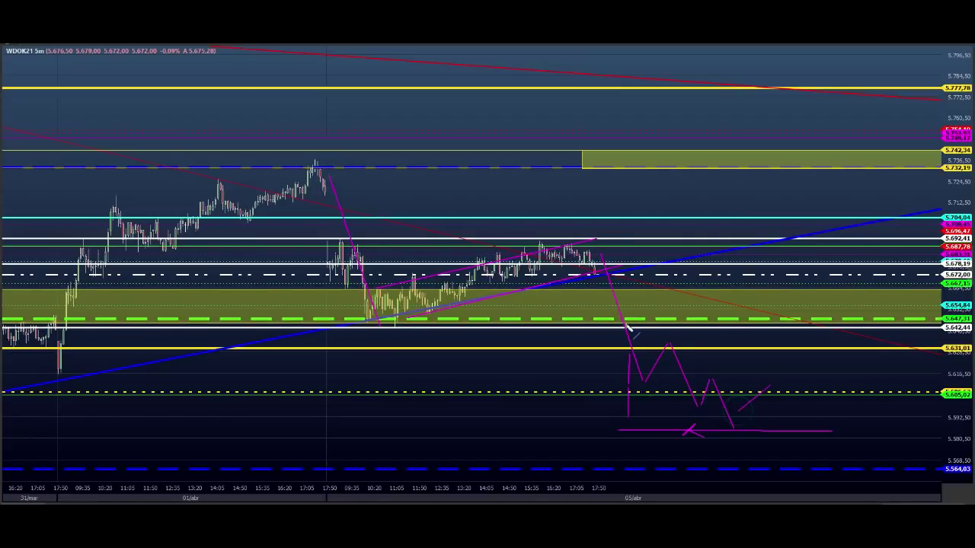
# - Project a rebound in swings from 5.647,31 to above 5.678,19 and mark the 5.631,01 level beneath it
pyautogui.moveTo(592, 319)
pyautogui.mouseDown()
pyautogui.moveTo(656, 318)
pyautogui.moveTo(623, 322)
pyautogui.moveTo(688, 294)
pyautogui.moveTo(712, 310)
pyautogui.moveTo(735, 255)
pyautogui.mouseUp()
pyautogui.moveTo(685, 345)
pyautogui.mouseDown()
pyautogui.moveTo(738, 348)
pyautogui.moveTo(700, 343)
pyautogui.moveTo(730, 344)
pyautogui.mouseUp()
pyautogui.moveTo(704, 343); pyautogui.dragTo(727, 344)
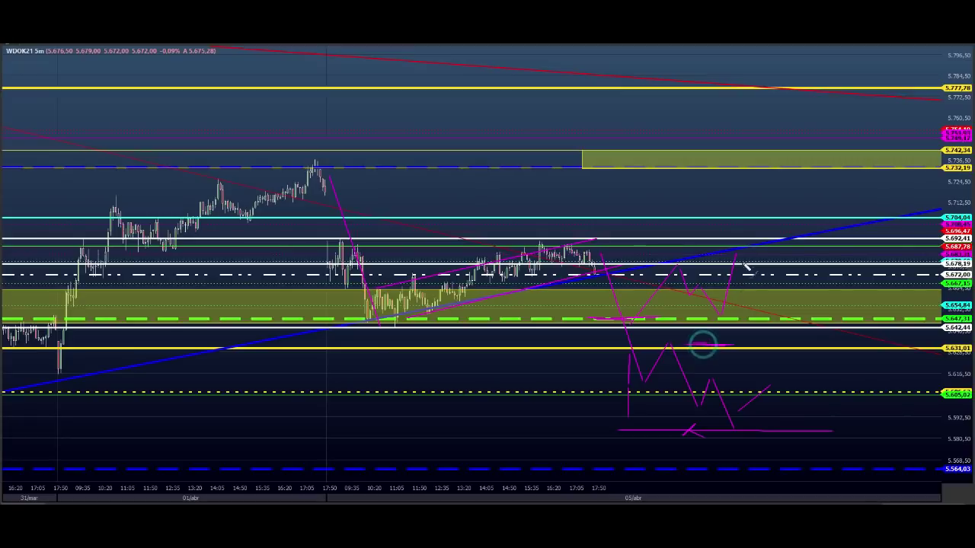
# - Extend the rebound past 5.704,04 to the purple line above 5.742,34, and mark the 5.704,04 level
pyautogui.moveTo(738, 253); pyautogui.dragTo(743, 247)
pyautogui.moveTo(755, 251)
pyautogui.mouseDown()
pyautogui.moveTo(765, 269)
pyautogui.moveTo(775, 221)
pyautogui.moveTo(823, 191)
pyautogui.moveTo(856, 146)
pyautogui.moveTo(840, 142)
pyautogui.moveTo(853, 140)
pyautogui.mouseUp()
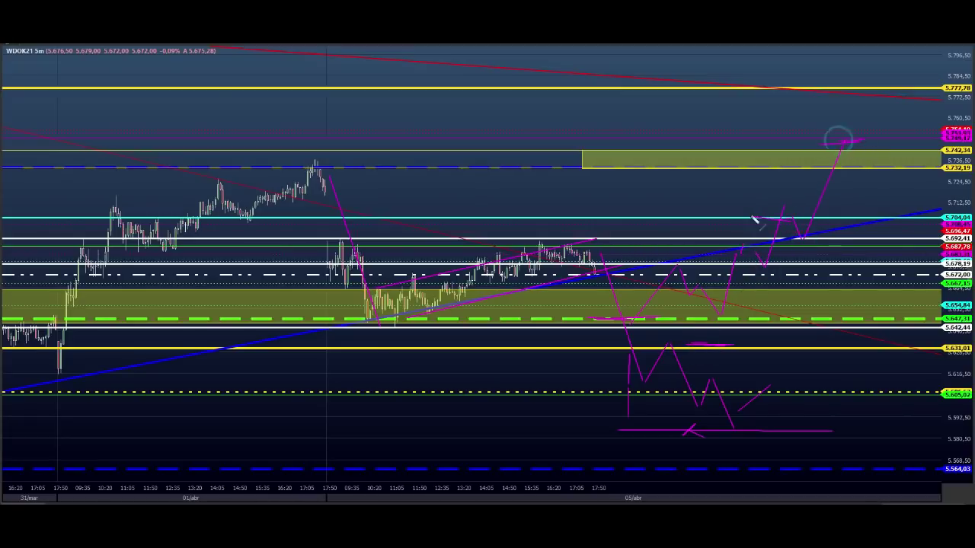
pyautogui.moveTo(758, 214); pyautogui.dragTo(828, 214)
# - Outline a magenta box around the 5.777,78 level and draw a long horizontal line just below 5.642,44
pyautogui.moveTo(844, 70)
pyautogui.mouseDown()
pyautogui.moveTo(844, 106)
pyautogui.moveTo(883, 105)
pyautogui.mouseUp()
pyautogui.moveTo(883, 105)
pyautogui.mouseDown()
pyautogui.moveTo(888, 73)
pyautogui.moveTo(816, 72)
pyautogui.mouseUp()
pyautogui.moveTo(354, 332); pyautogui.dragTo(817, 331)
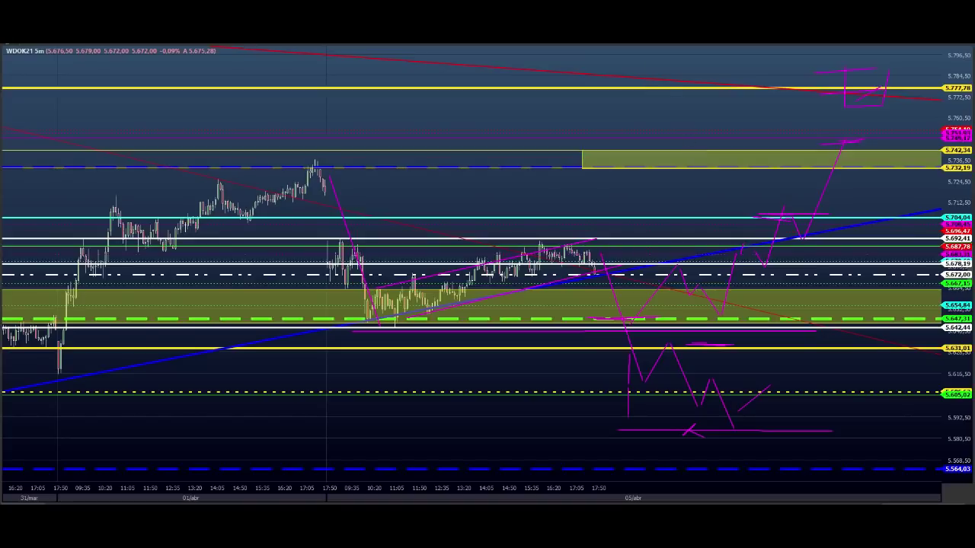
# - Clear the annotations and temporarily mark the lows below 5.642,44 and a line near 5.616,50 with short strokes beneath it
pyautogui.press('Escape')
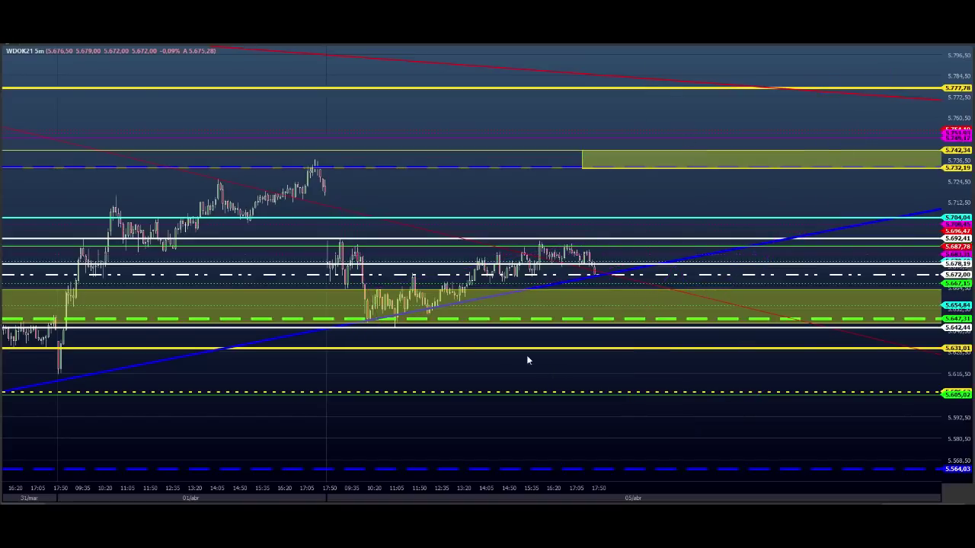
pyautogui.moveTo(392, 335); pyautogui.dragTo(501, 336)
pyautogui.moveTo(529, 376); pyautogui.dragTo(795, 375)
pyautogui.moveTo(710, 375); pyautogui.dragTo(687, 391)
pyautogui.moveTo(690, 380); pyautogui.dragTo(709, 389)
pyautogui.moveTo(642, 389)
pyautogui.mouseDown()
pyautogui.moveTo(744, 388)
pyautogui.moveTo(712, 425)
pyautogui.mouseUp()
pyautogui.press('Escape')
# - Examine the 05/abr candles up close between 5.631,01 and 5.704,04, including the last candle at the blue trendline
pyautogui.moveTo(956, 329); pyautogui.dragTo(943, 227)
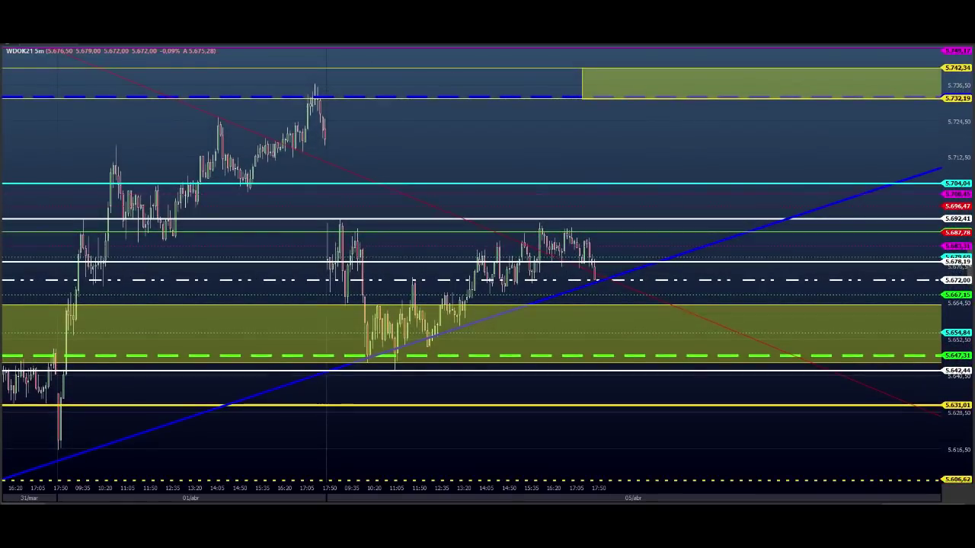
pyautogui.scroll(3, 487, 274)
pyautogui.scroll(1, 288, 45)
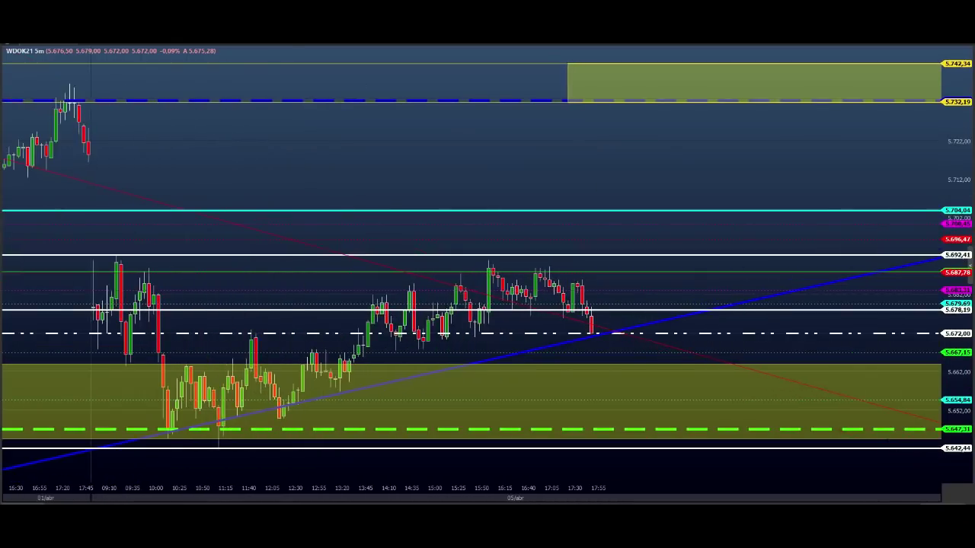
pyautogui.moveTo(967, 388); pyautogui.dragTo(957, 326)
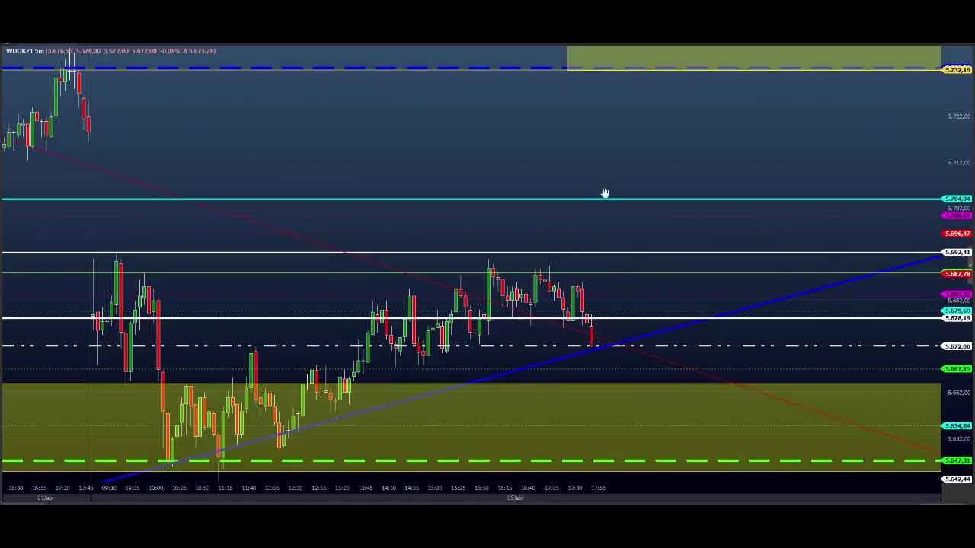
pyautogui.moveTo(605, 193); pyautogui.dragTo(609, 119)
pyautogui.moveTo(971, 346); pyautogui.dragTo(964, 332)
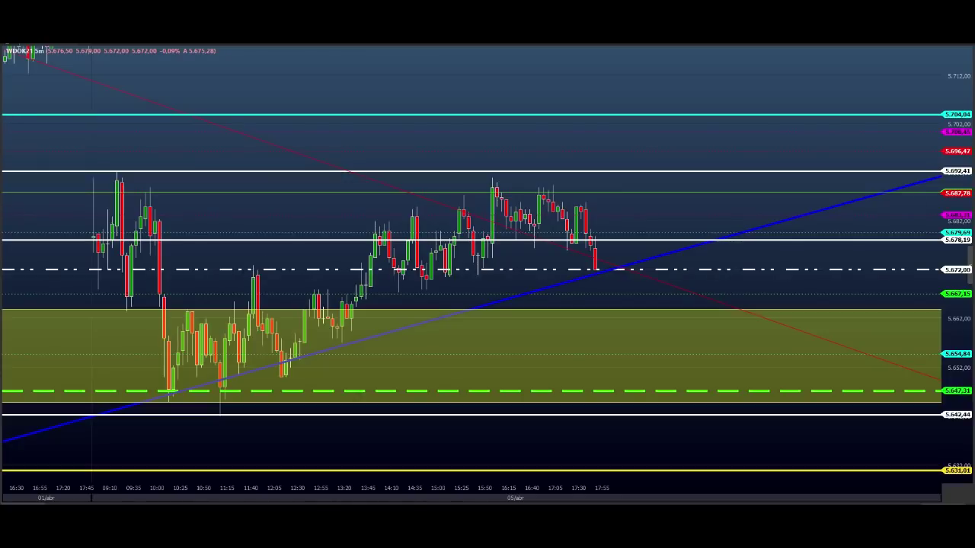
pyautogui.moveTo(283, 255); pyautogui.dragTo(382, 213)
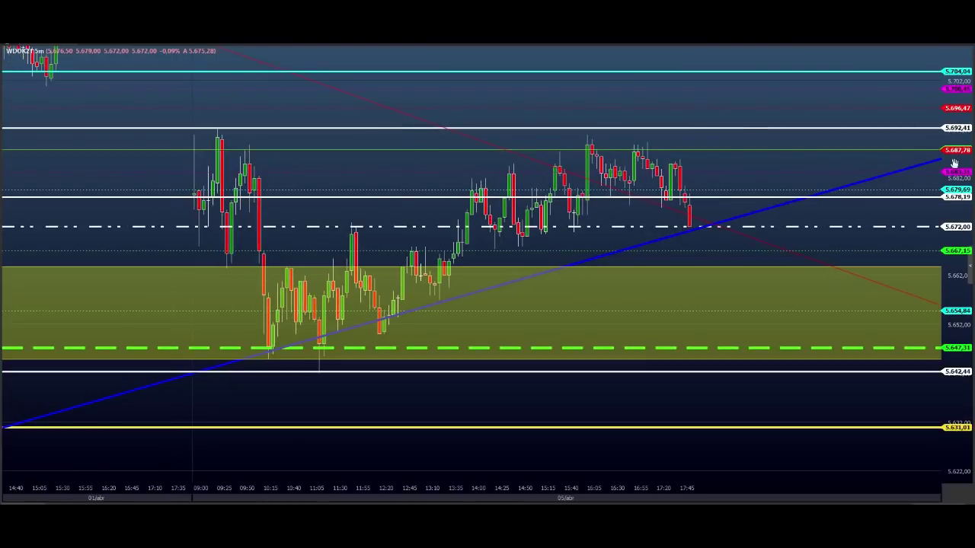
pyautogui.moveTo(952, 162); pyautogui.dragTo(959, 175)
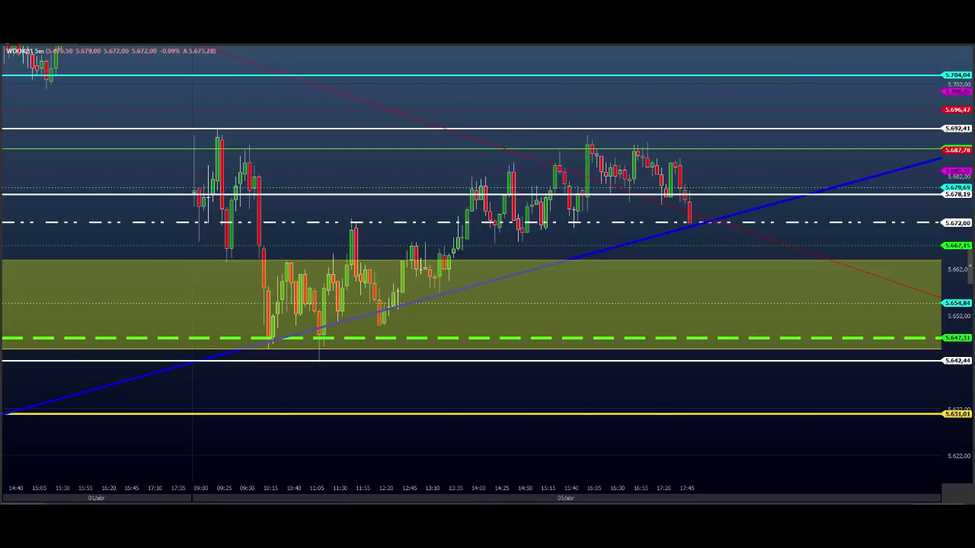
pyautogui.moveTo(437, 390); pyautogui.dragTo(445, 425)
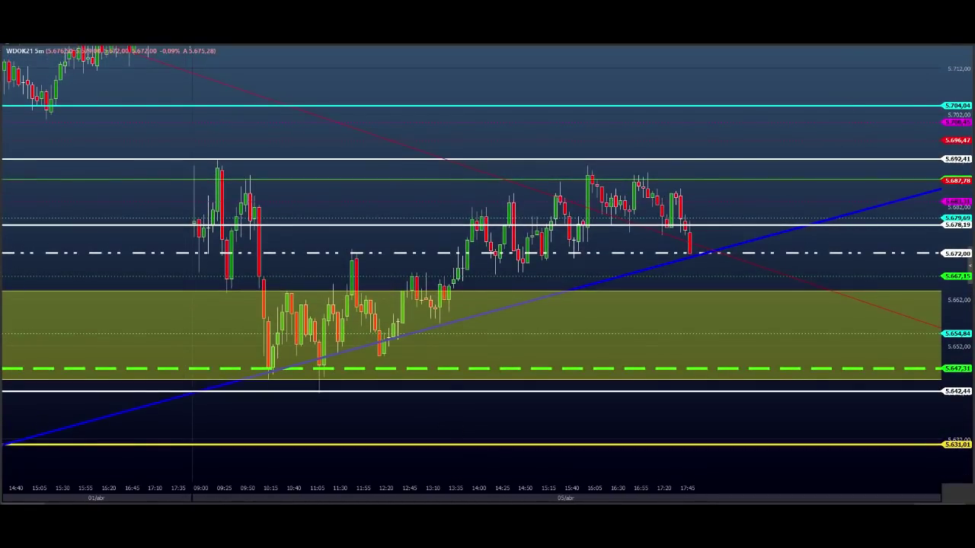